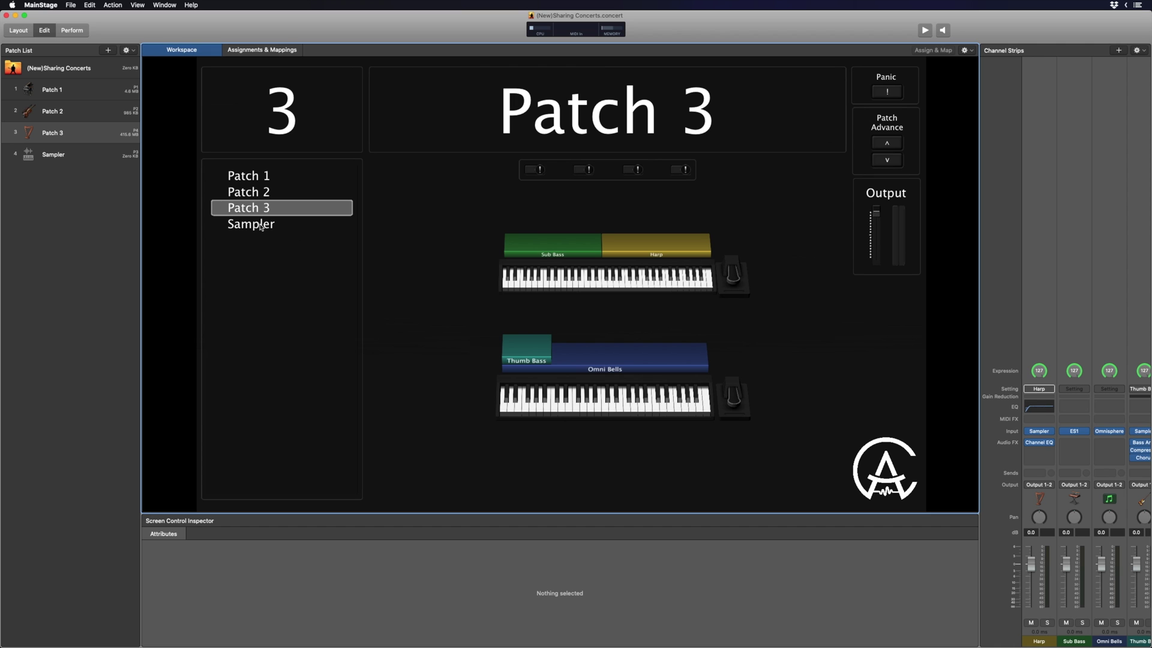
Clean up the (New)Sharing Concerts concert and delete all unused files from its project folder.
click(70, 6)
mouse_move(90, 87)
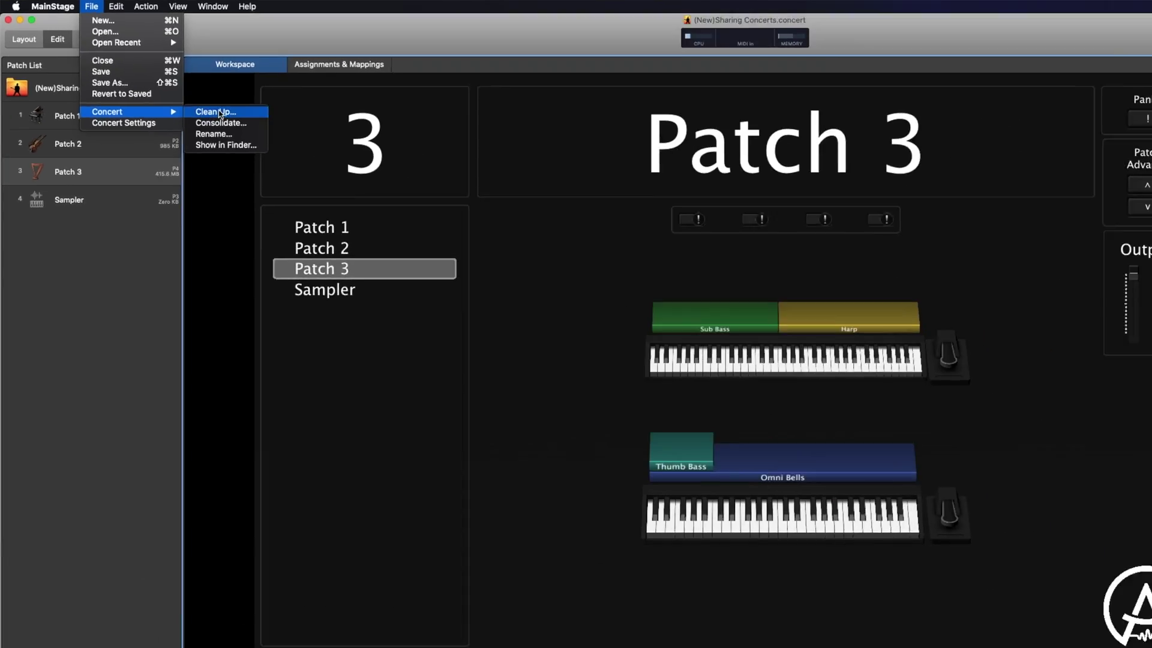
click(309, 159)
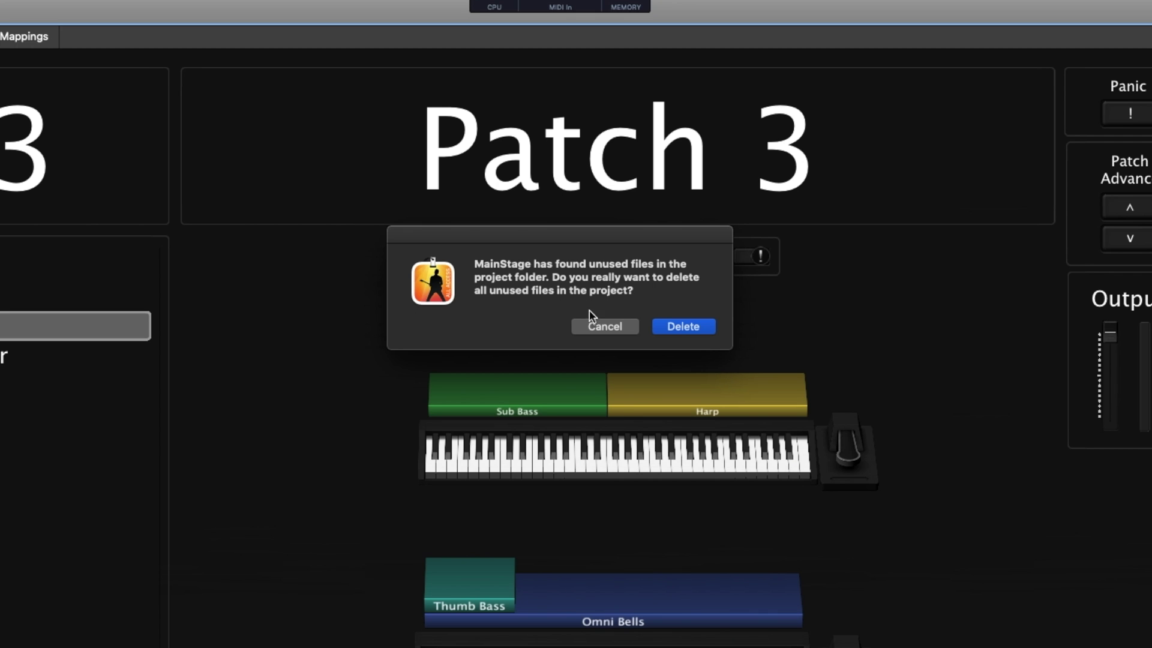
click(690, 334)
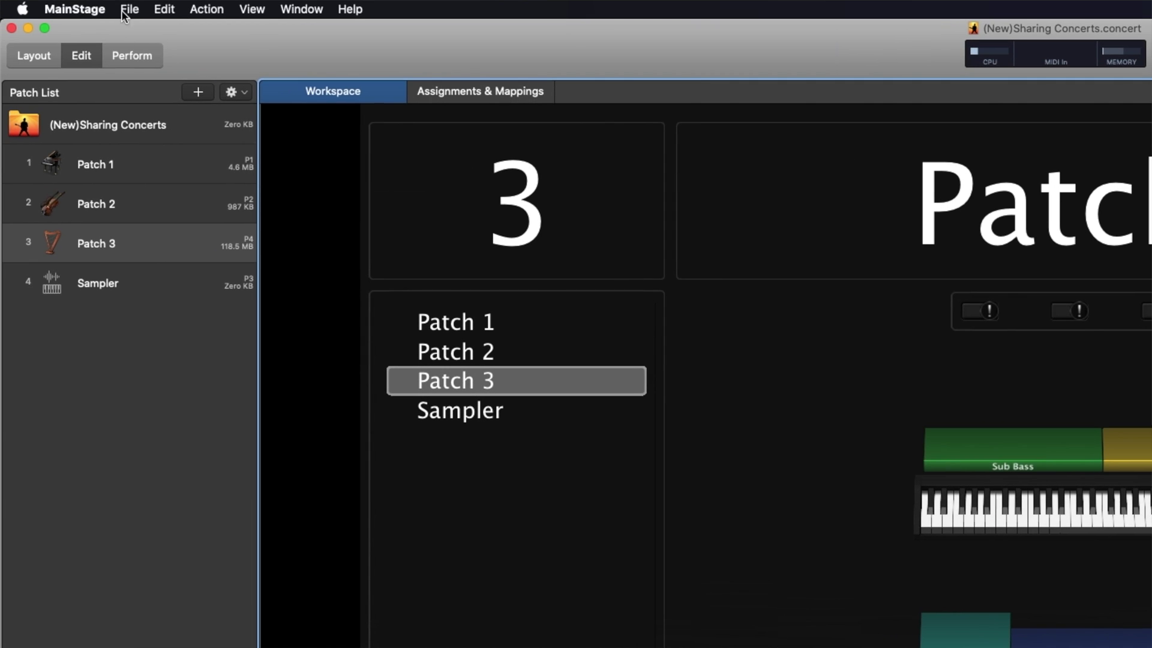
Consolidate the concert with all copy options enabled, from Sampler audio data through Apple Sound Library Content.
click(129, 9)
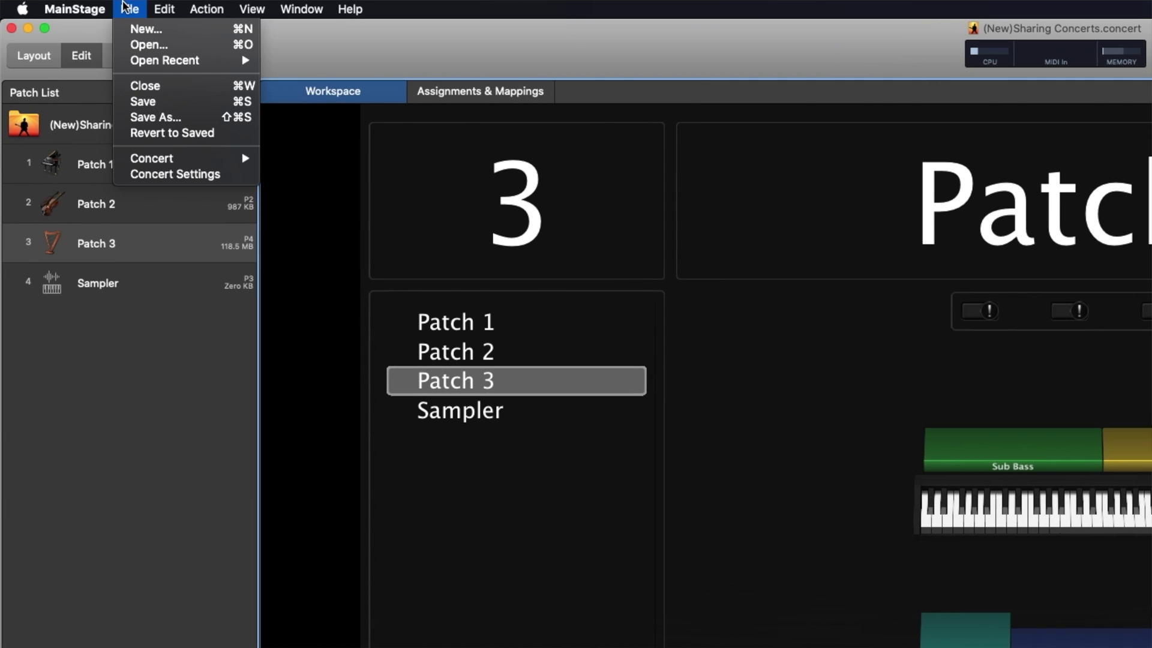
mouse_move(182, 159)
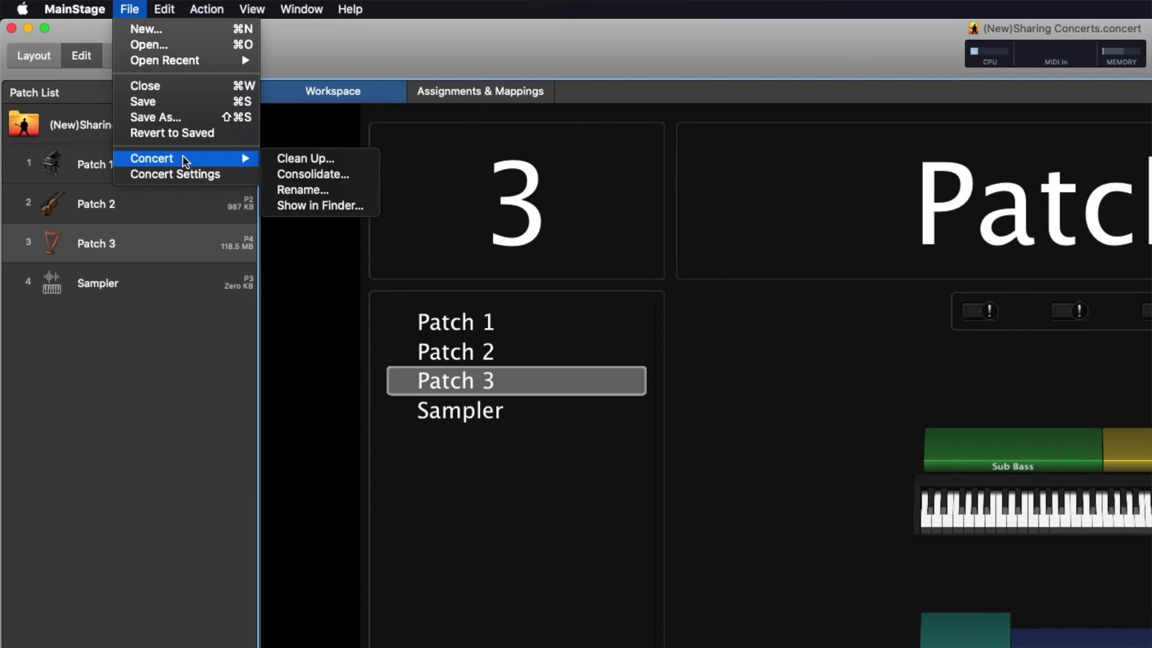
click(327, 175)
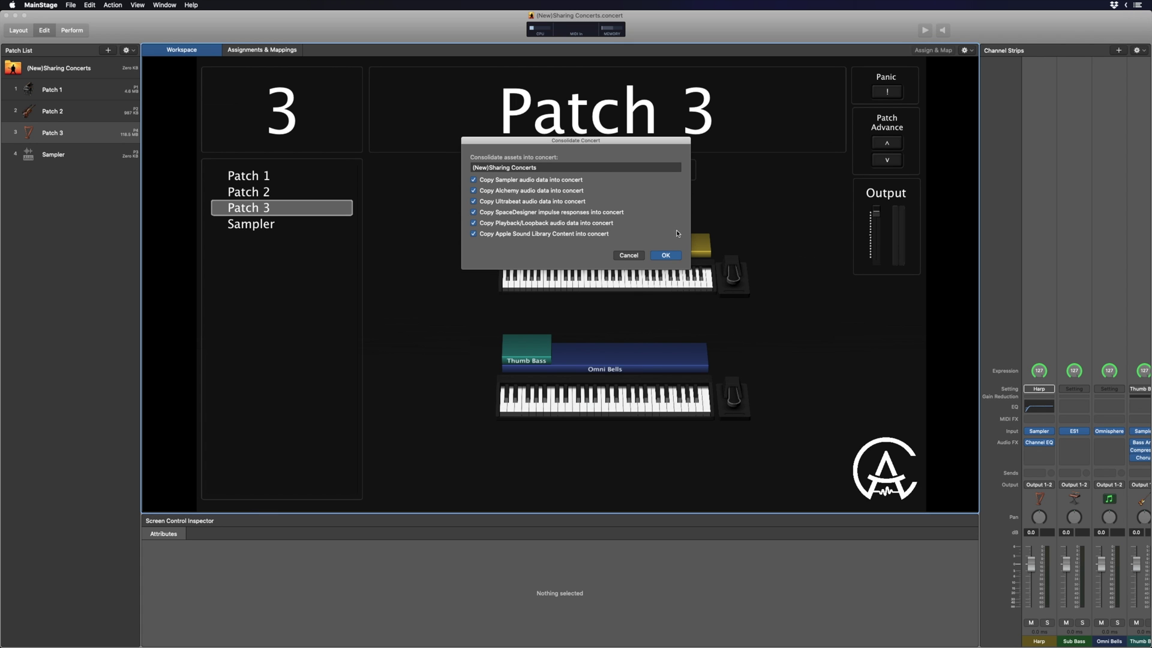
click(665, 256)
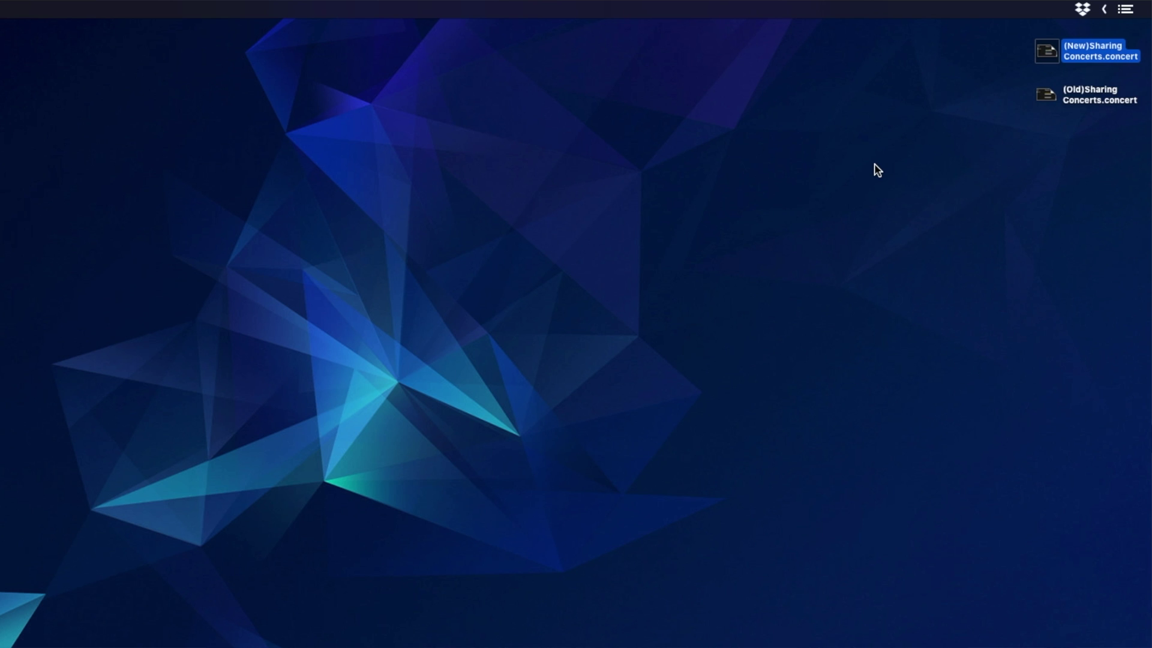
Compress (New)Sharing Concerts.concert on the desktop into a zip archive.
right_click(1051, 54)
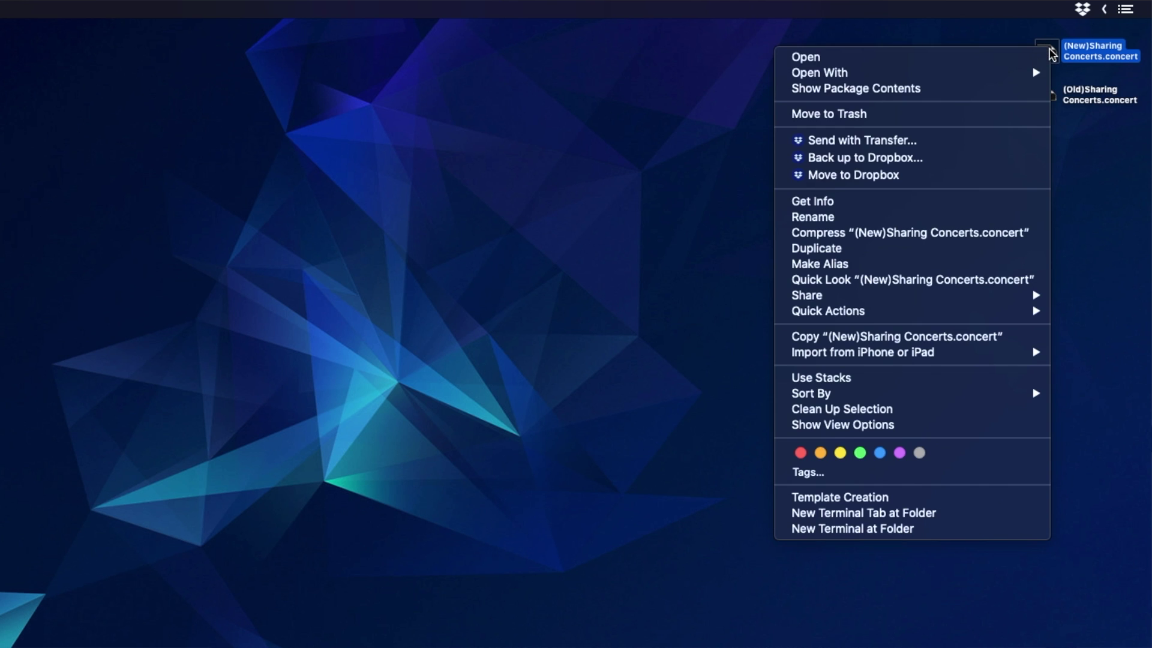
click(863, 232)
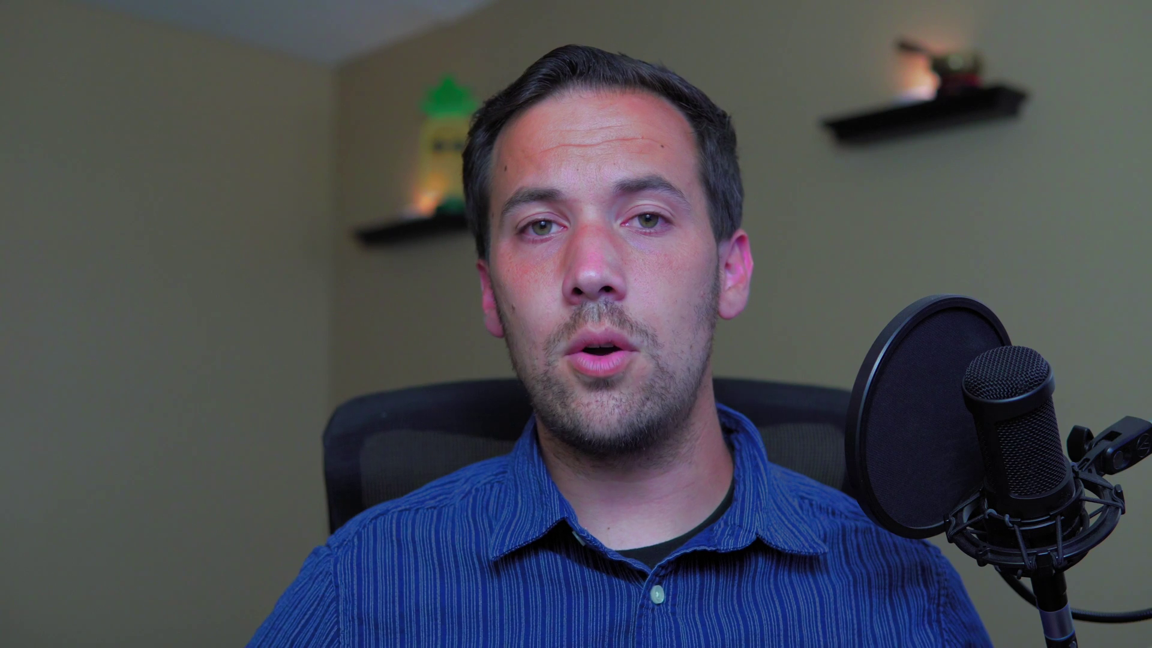
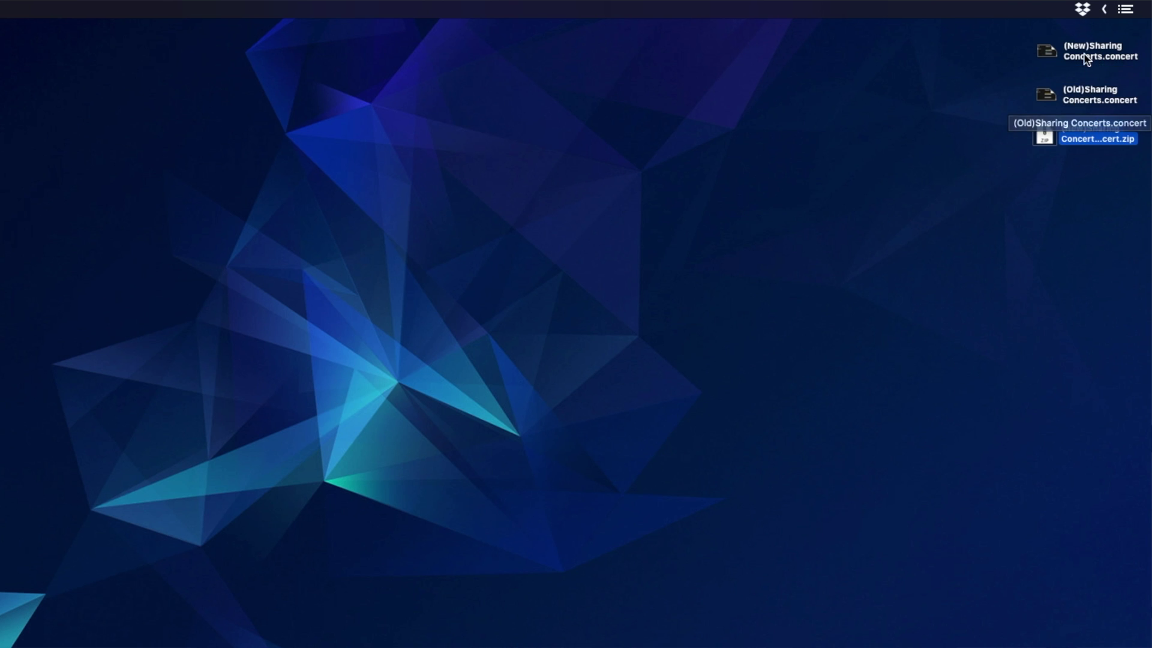
Show the package contents of (New)Sharing Concerts.concert and expand its Sampler Instruments and Samples folders.
right_click(1083, 54)
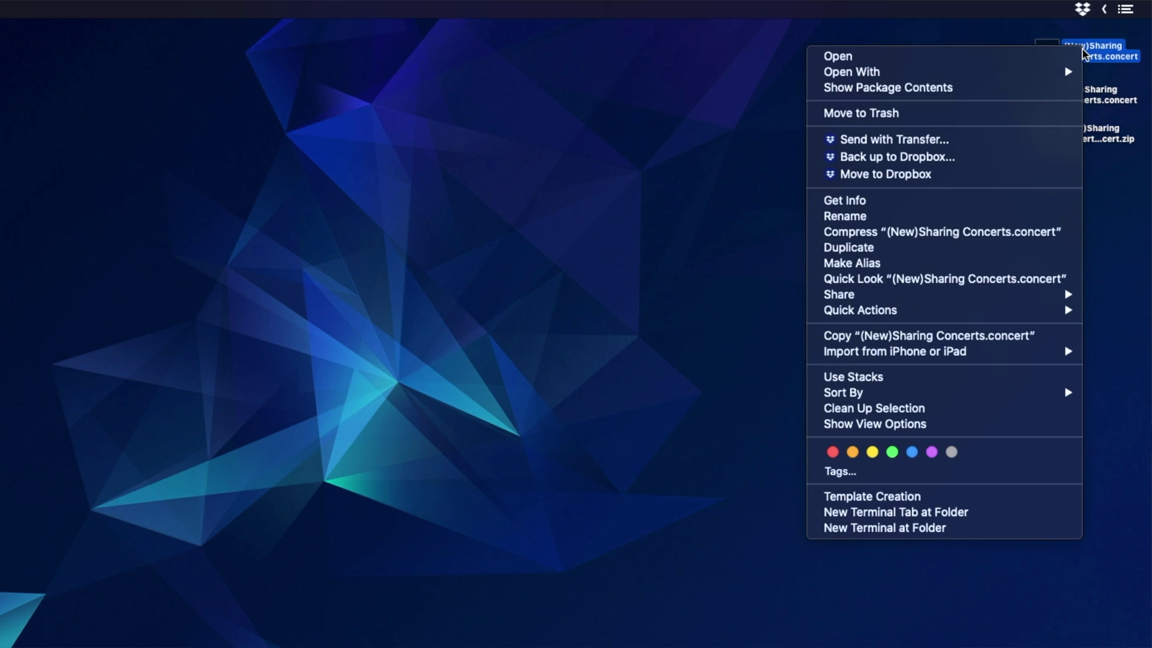
click(884, 88)
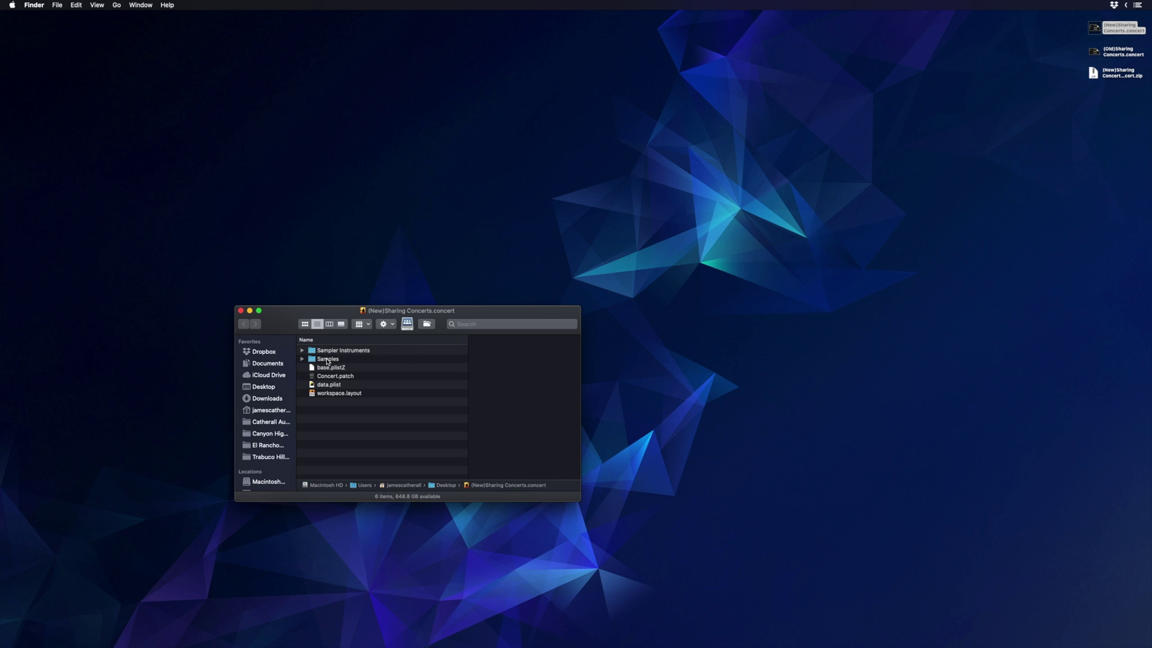
click(302, 350)
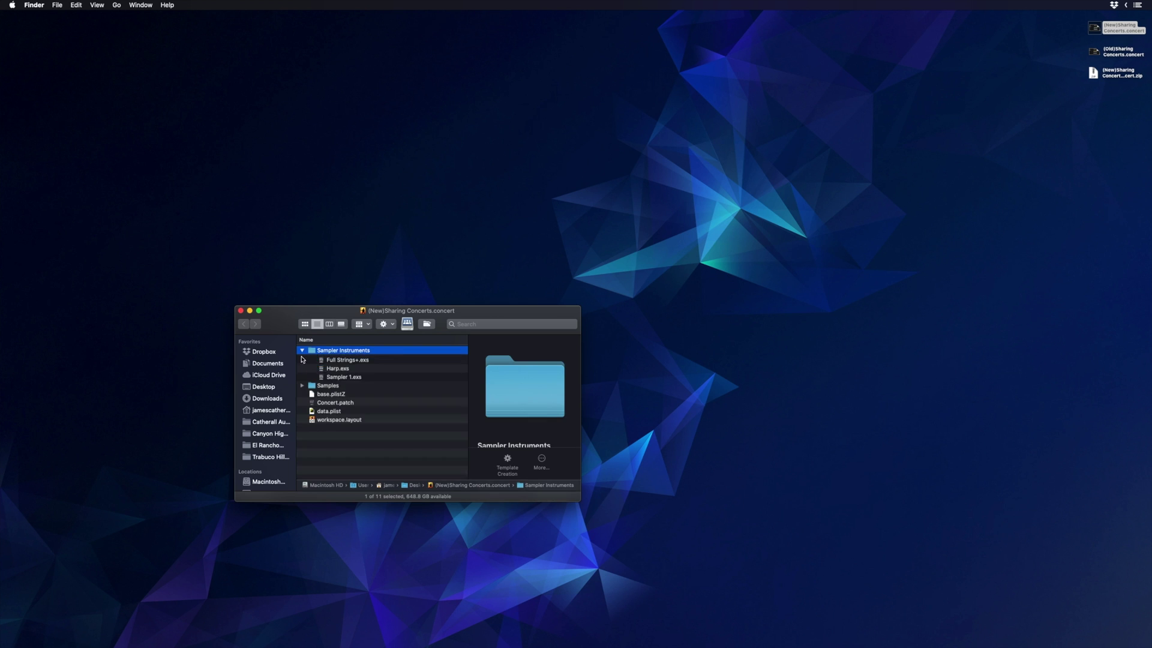
click(301, 401)
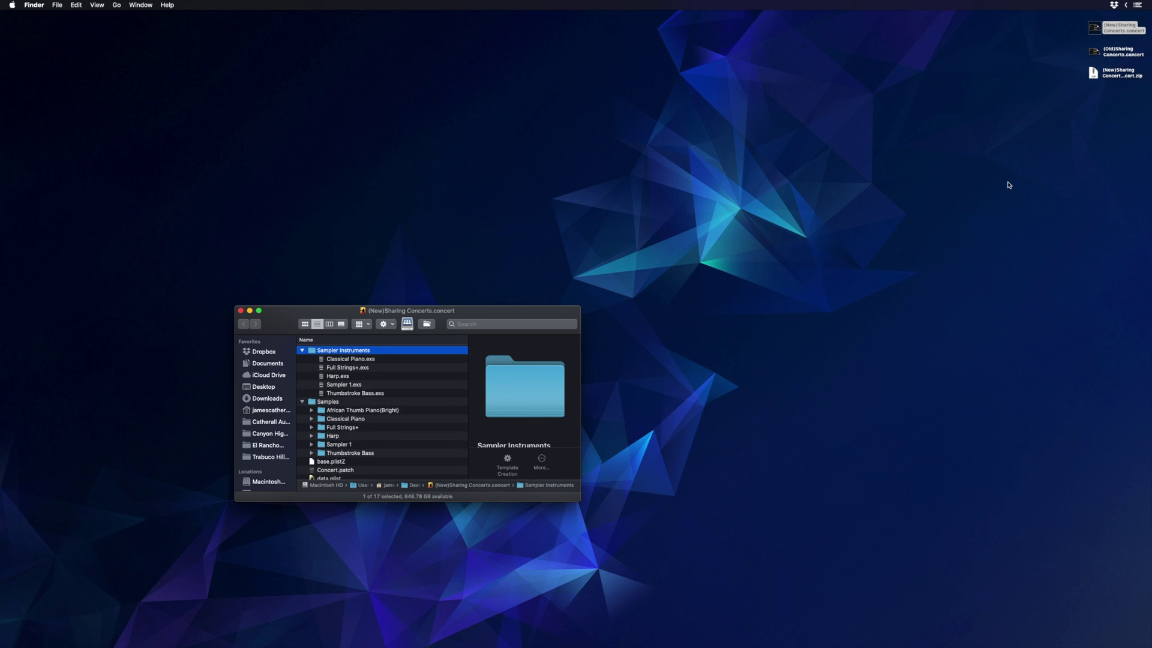
Show the package contents of (Old)Sharing Concerts.concert and expand its Sampler Instruments and Samples folders.
right_click(1111, 53)
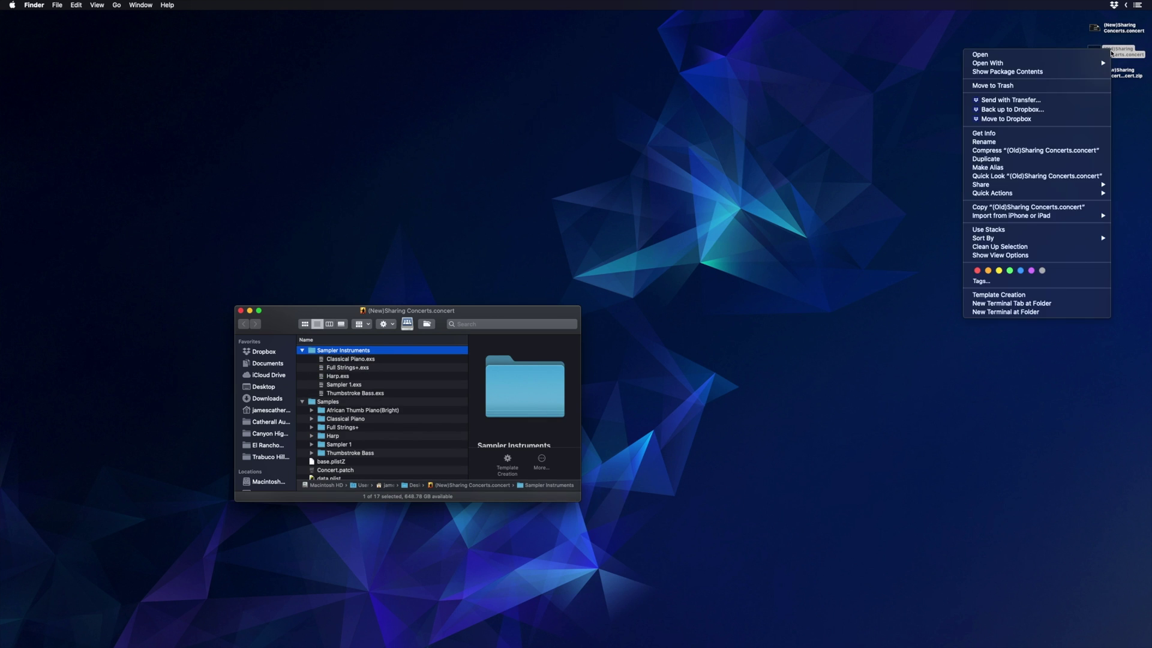
click(1021, 74)
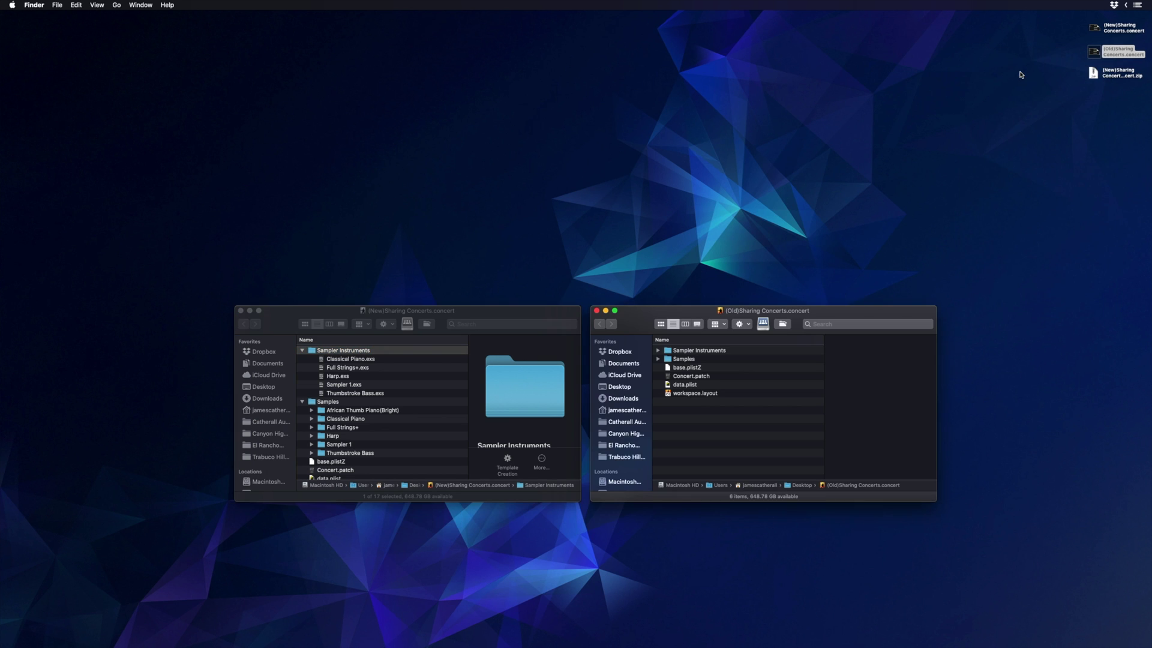
click(659, 351)
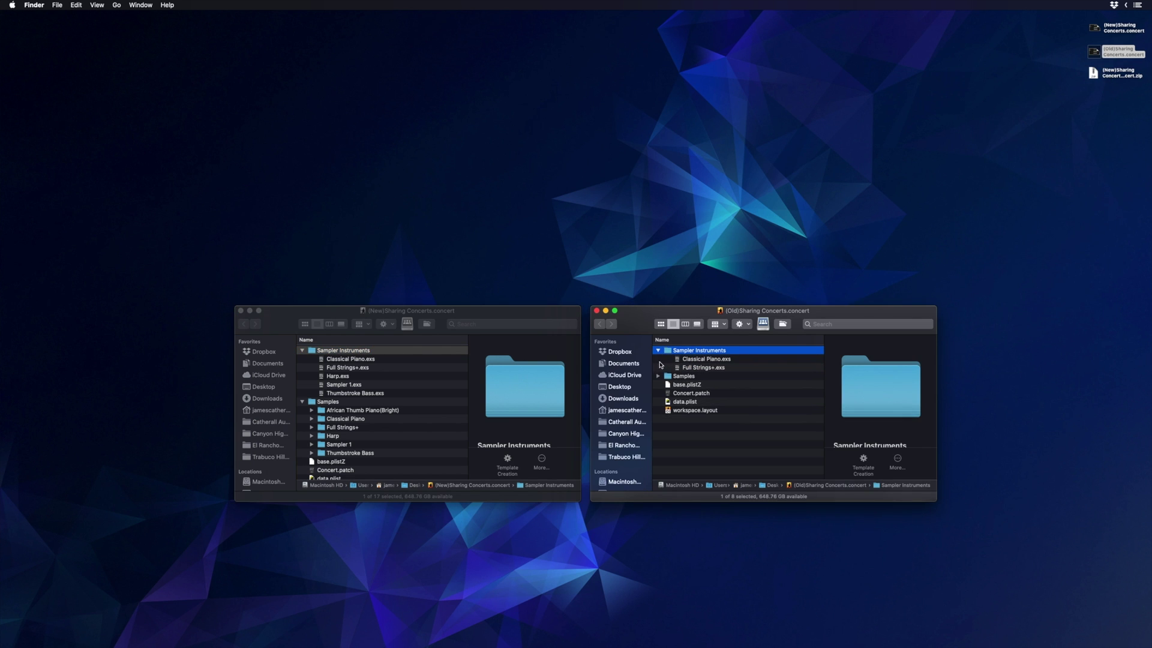
click(658, 376)
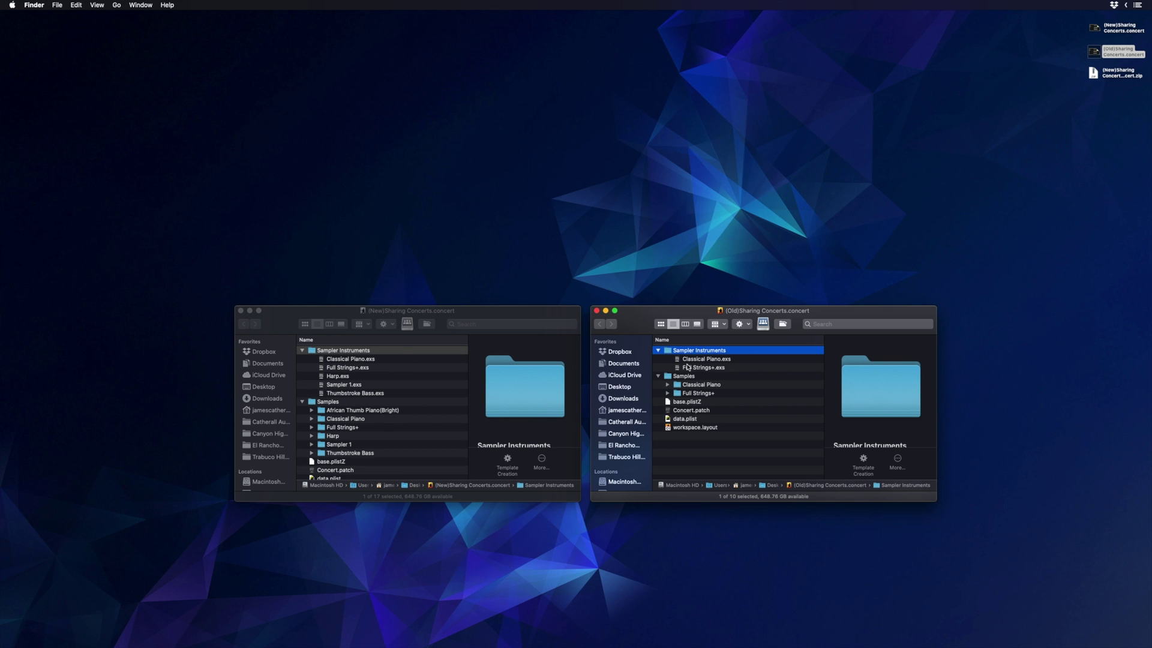
Copy Harp.exs, Sampler 1.exs and Thumbstroke Bass.exs from the new concert into the old concert's Sampler Instruments folder.
click(333, 377)
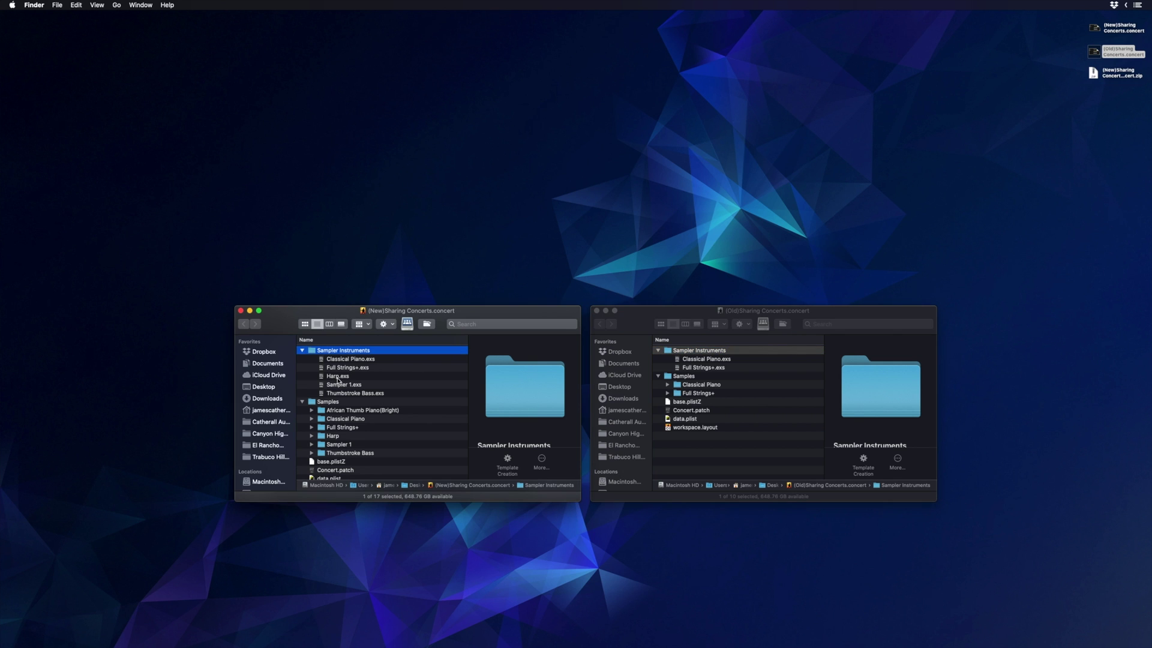
click(338, 376)
shift+click(355, 394)
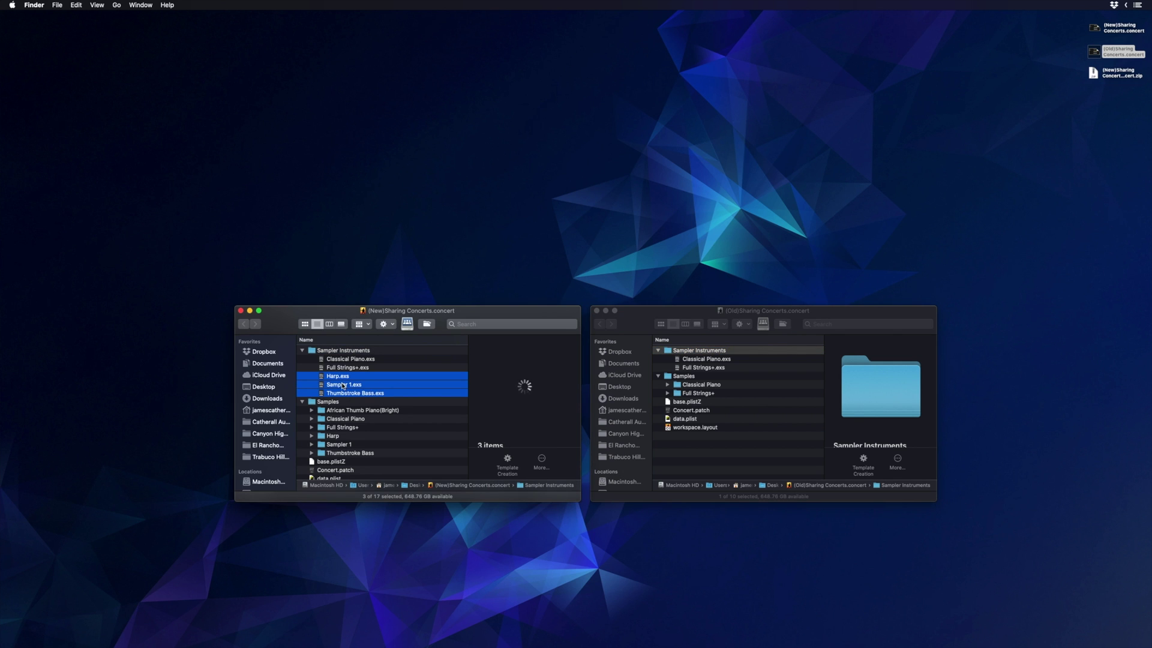
drag(344, 385, 710, 354)
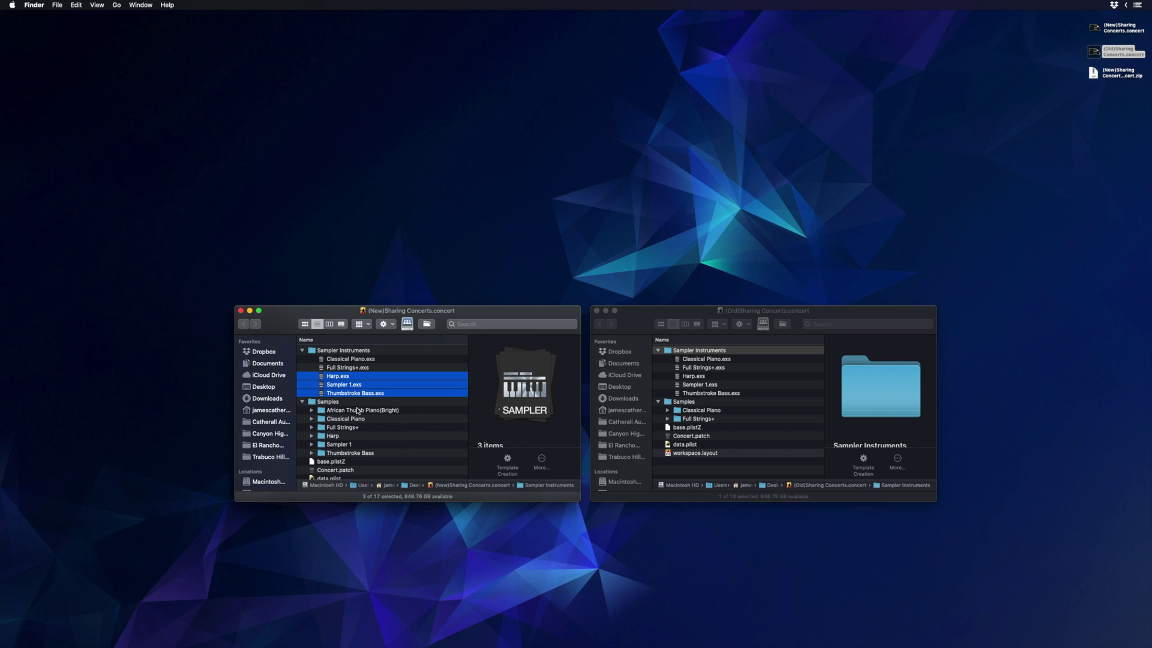
Copy the African Thumb Piano(Bright), Harp, Sampler 1 and Thumbstroke Bass folders from the new concert into the old concert's Samples folder.
click(359, 410)
super+click(336, 437)
shift+click(348, 453)
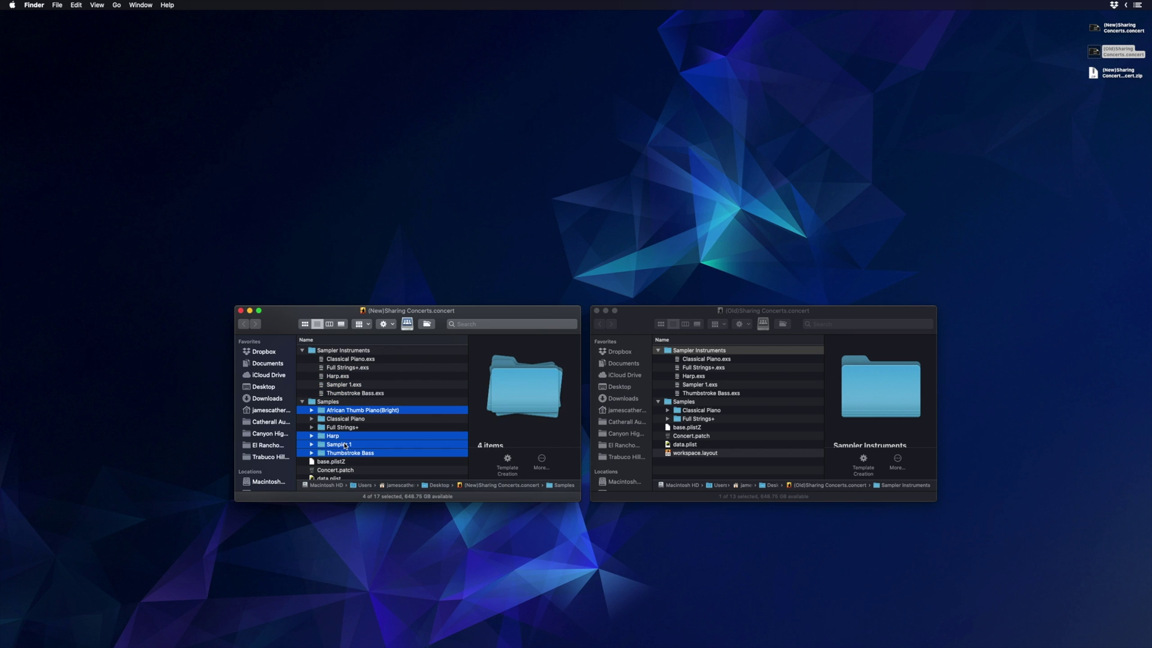
drag(342, 445, 688, 407)
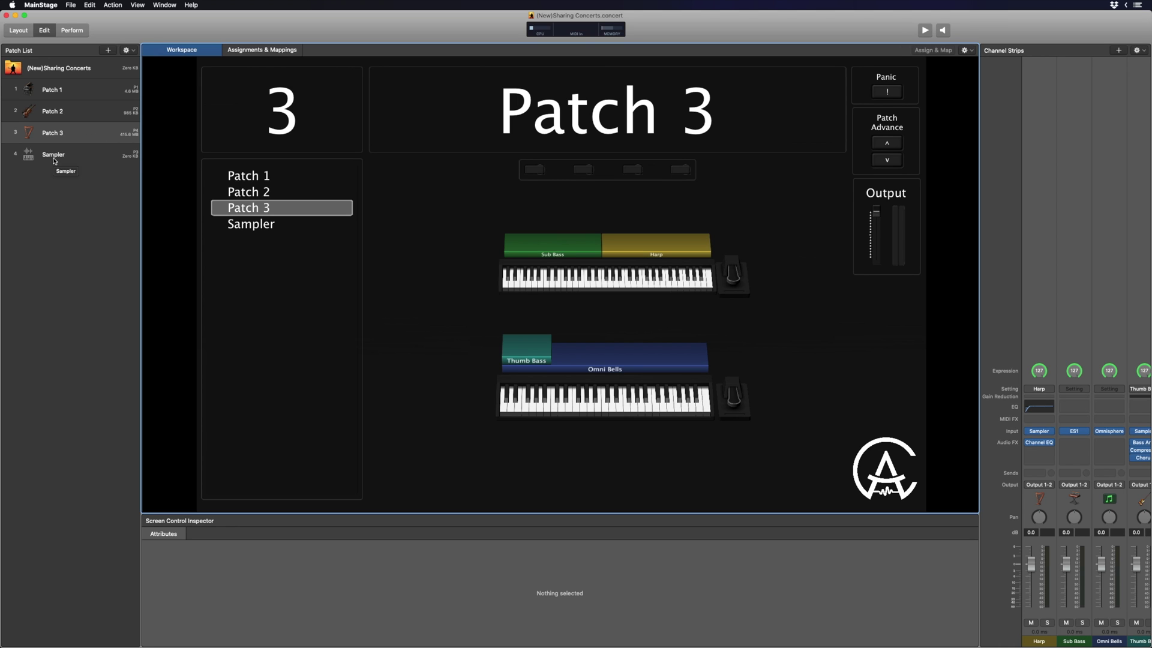
Export Patch 3 from the (New)Sharing Concerts concert in MainStage as Patch 3.patch into a new folder named Youtube Patches.
click(91, 138)
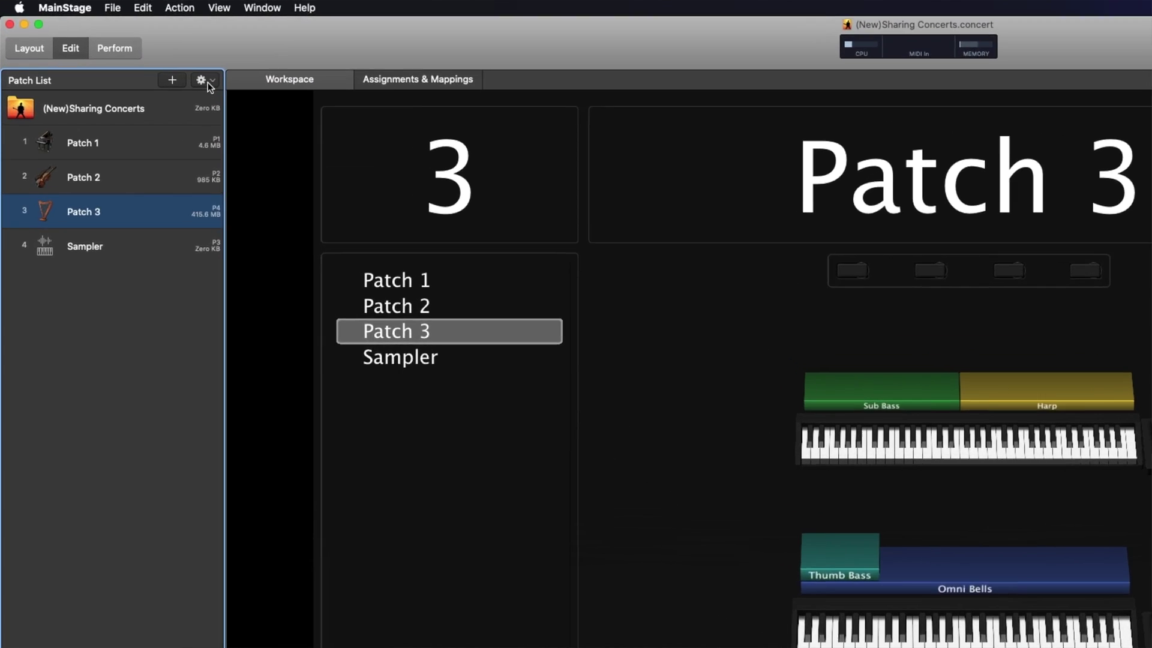
click(126, 50)
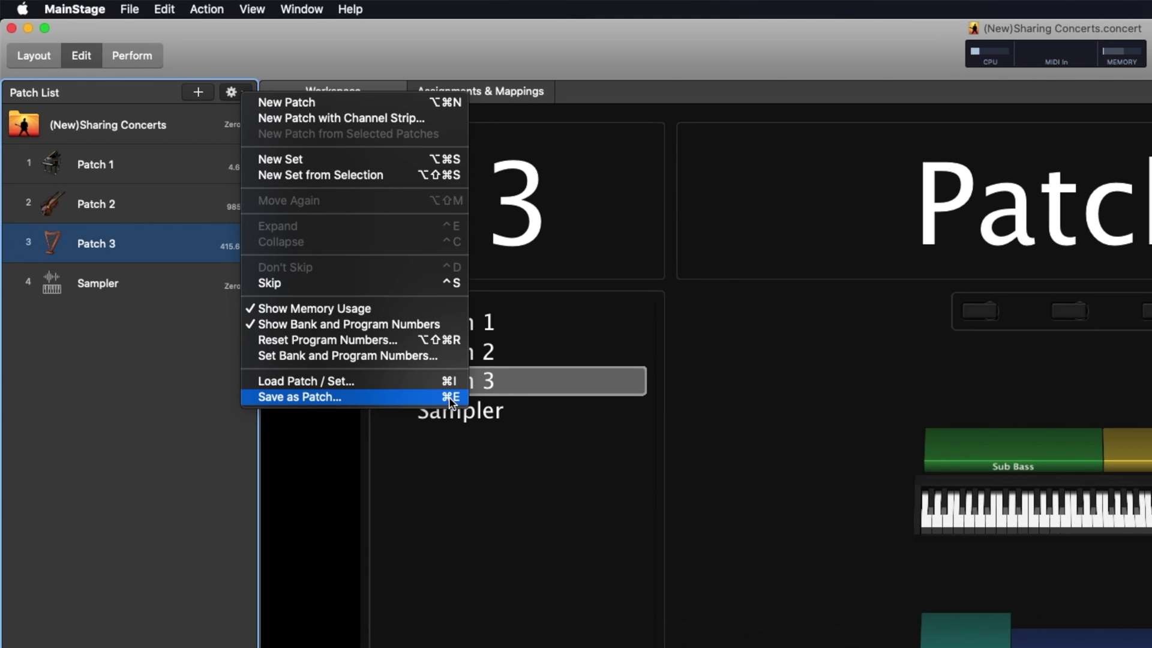
click(181, 560)
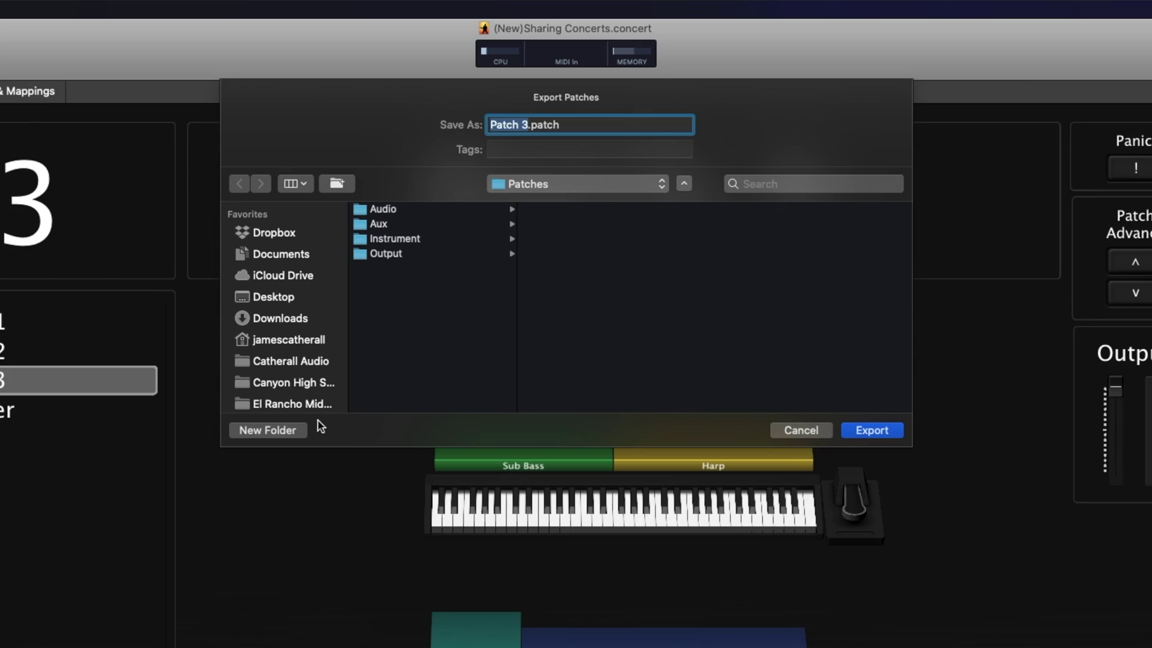
click(286, 430)
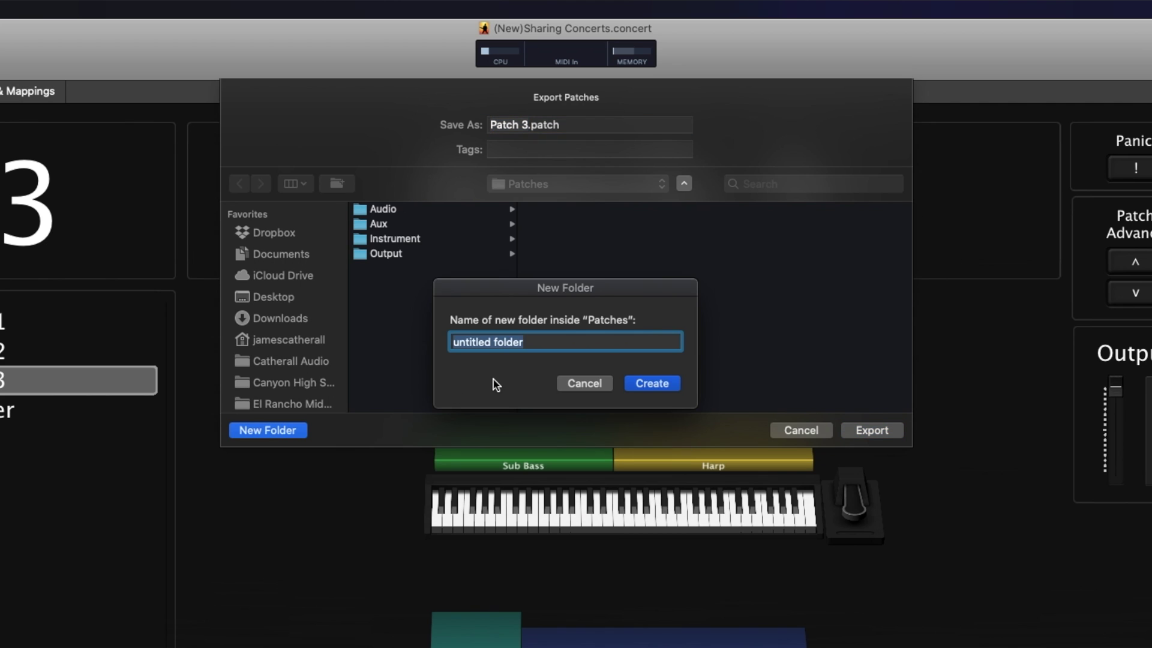
text(Youtube)
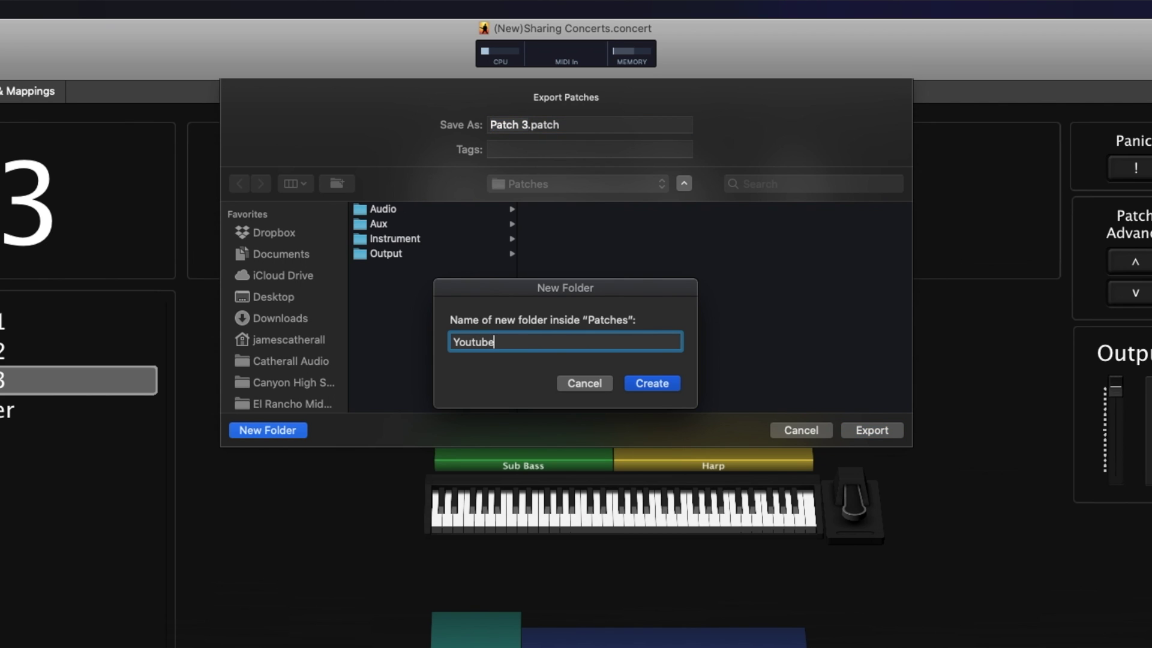
text( Patches)
click(655, 385)
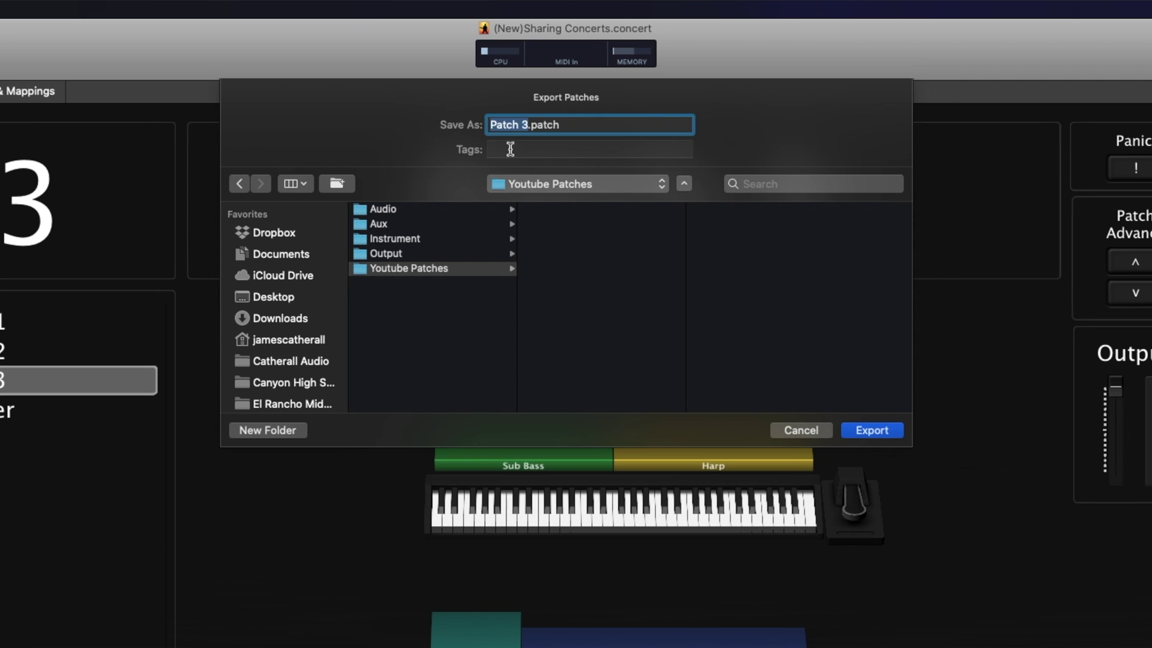
click(864, 426)
Export the Sampler patch as Sampler.patch into the Youtube Patches folder.
click(63, 155)
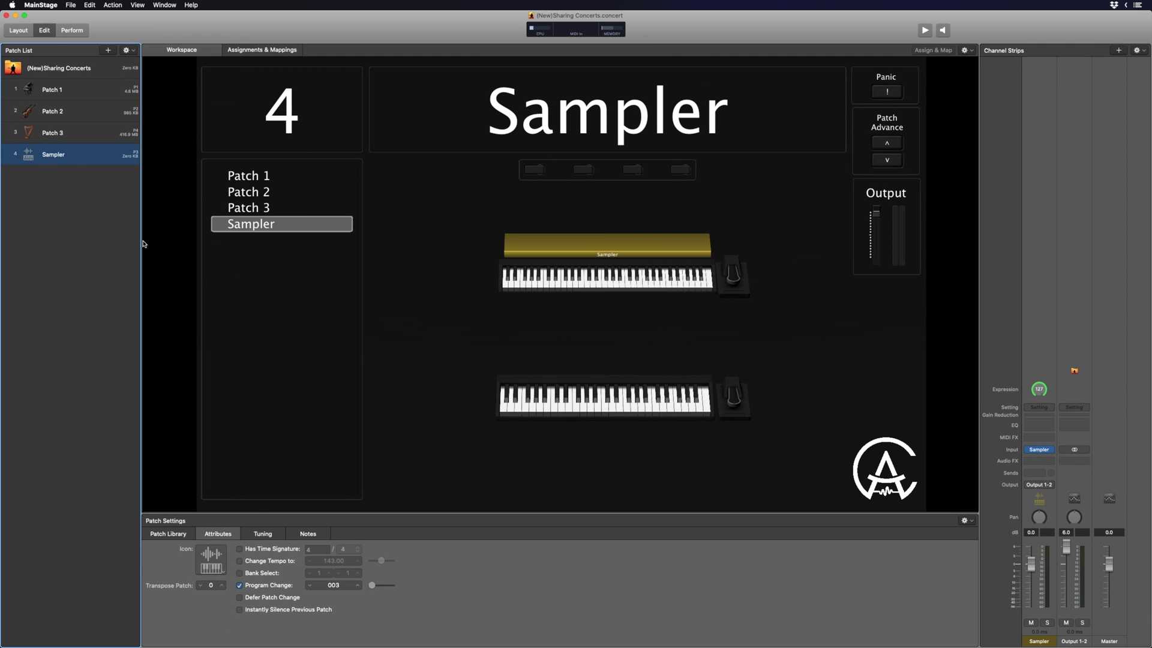
key(super+shift+e)
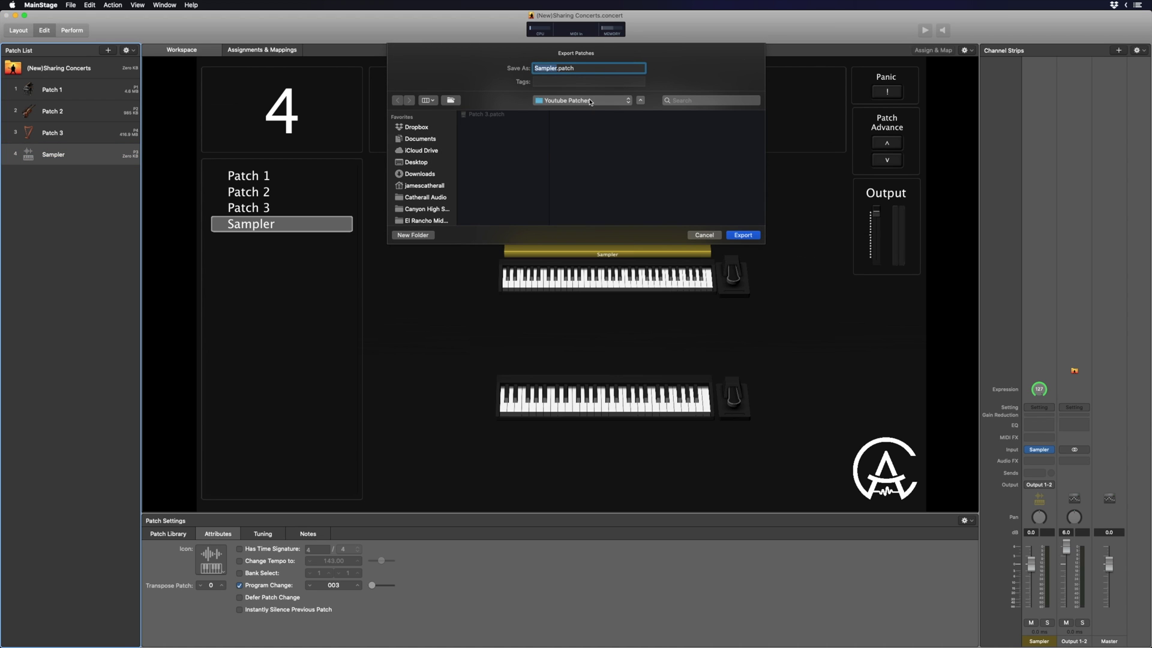
click(743, 235)
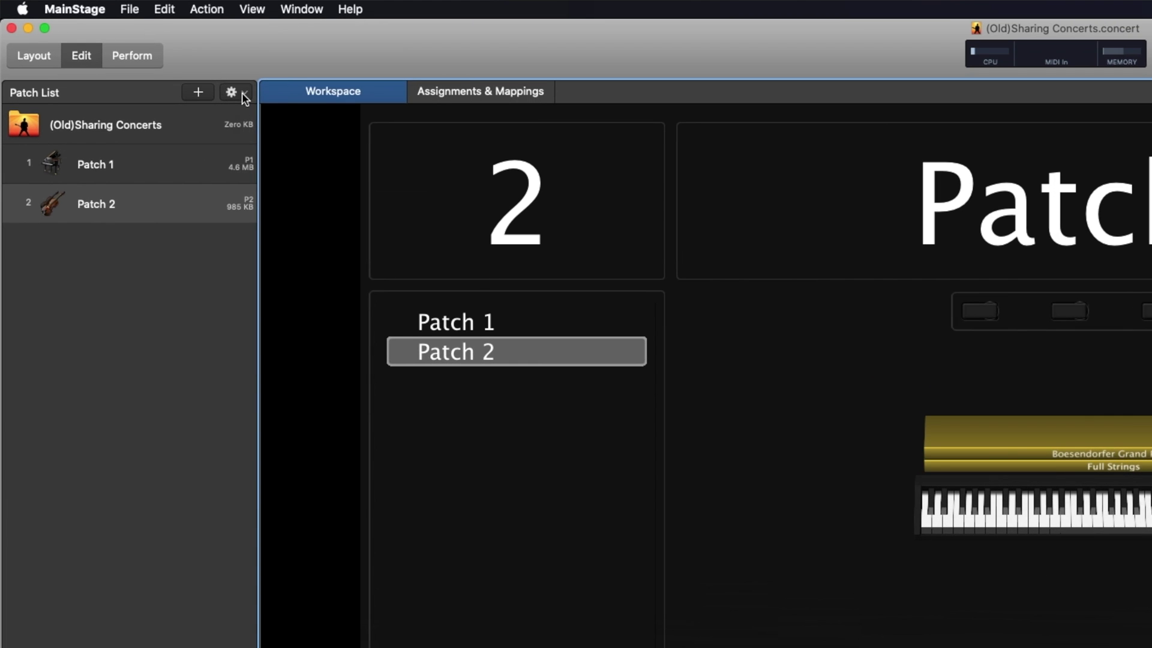
Import Patch 3.patch from the Youtube Patches folder into the (Old)Sharing Concerts concert.
click(131, 51)
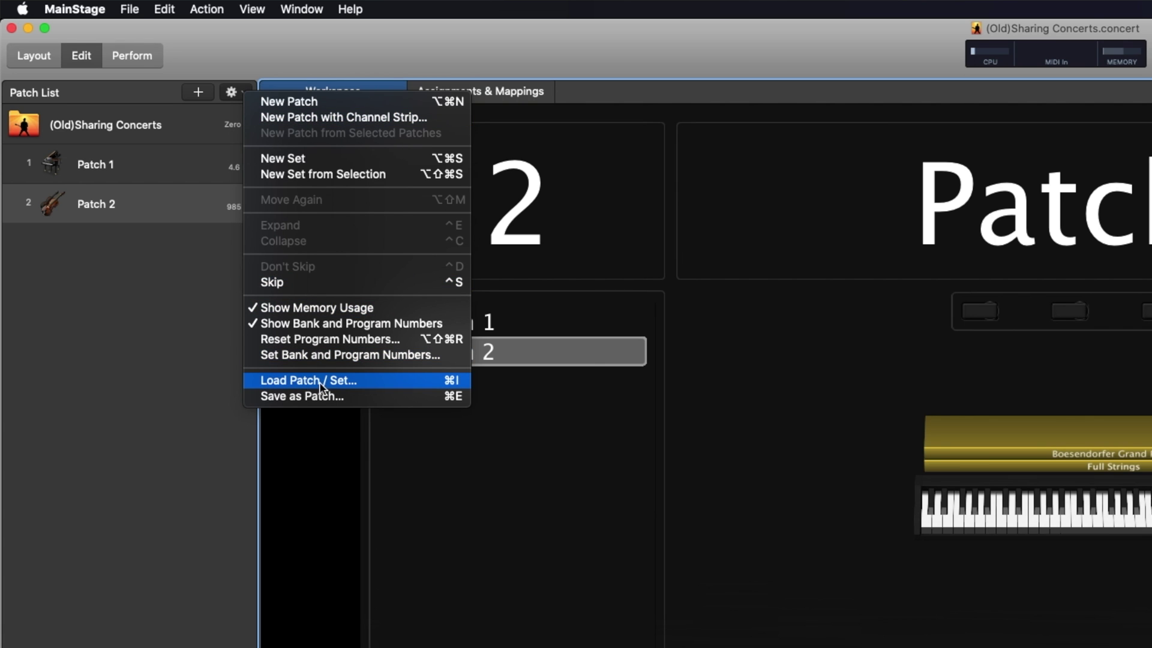
click(454, 384)
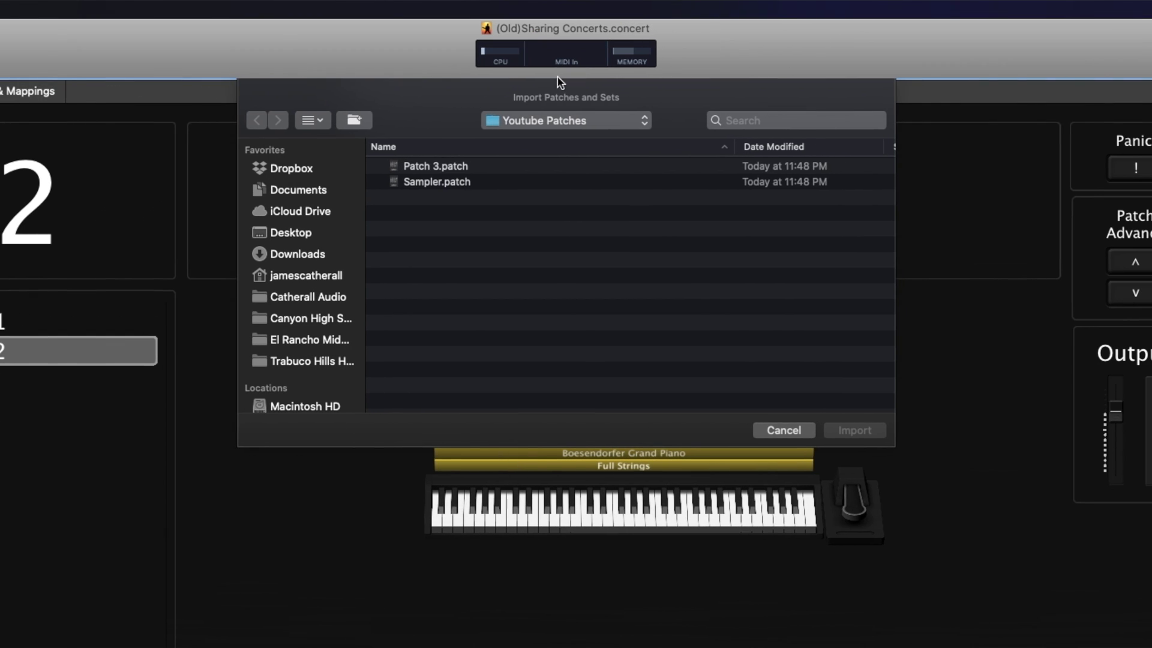
click(444, 169)
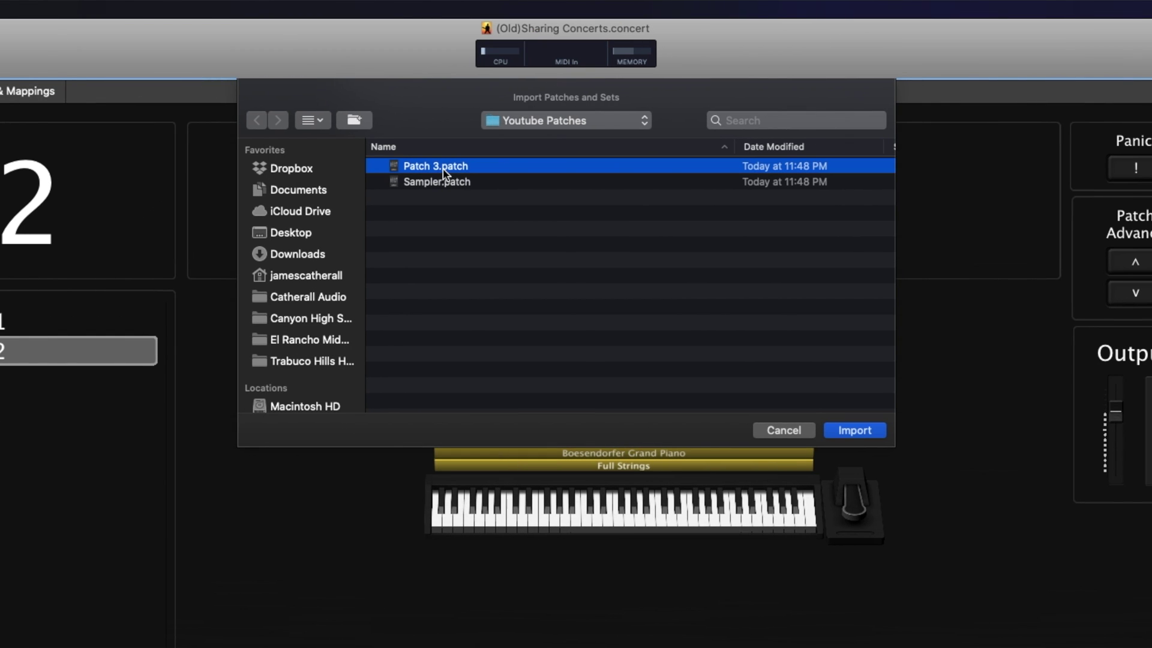
double_click(443, 169)
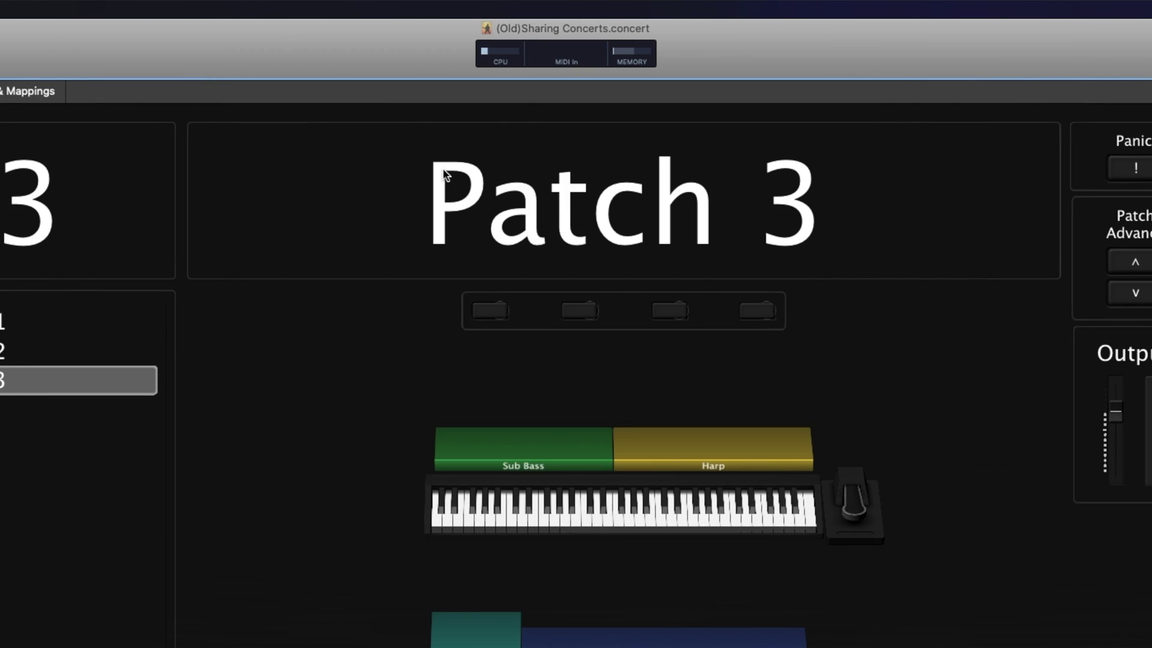
Import Sampler.patch from the Youtube Patches folder into the old concert's patch list.
key(super+o)
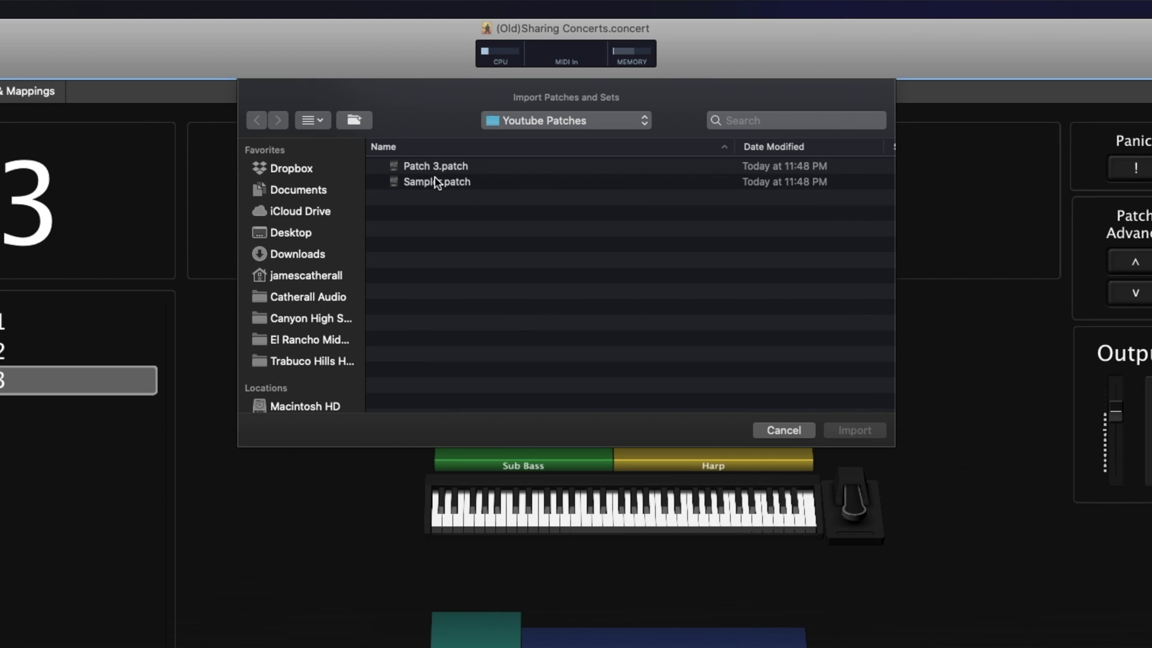
click(437, 185)
double_click(435, 182)
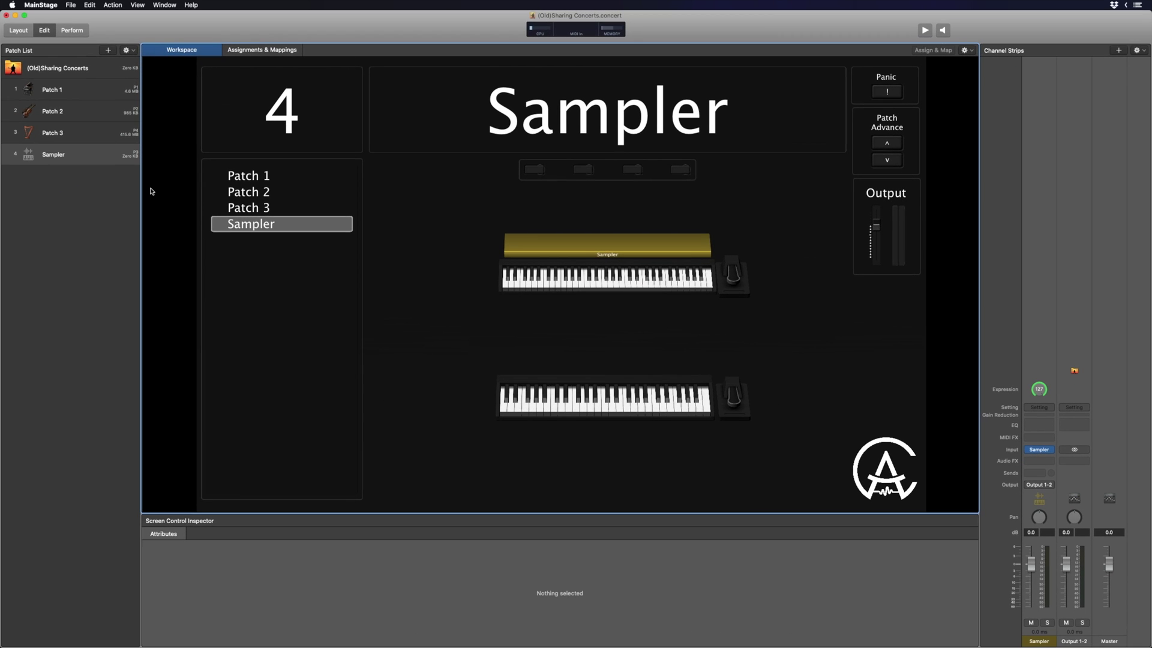
Inspect the Sampler instrument in the imported Sampler patch and the Omnisphere instrument on Patch 3's Omni Bells channel strip.
click(1039, 449)
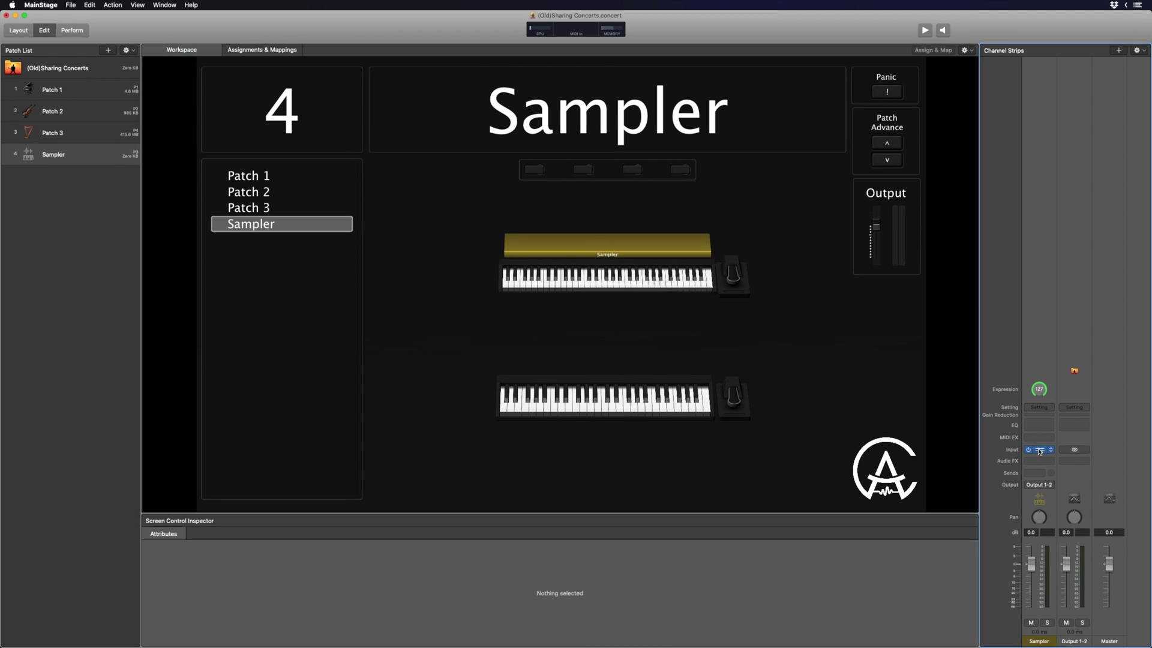
click(360, 107)
click(87, 135)
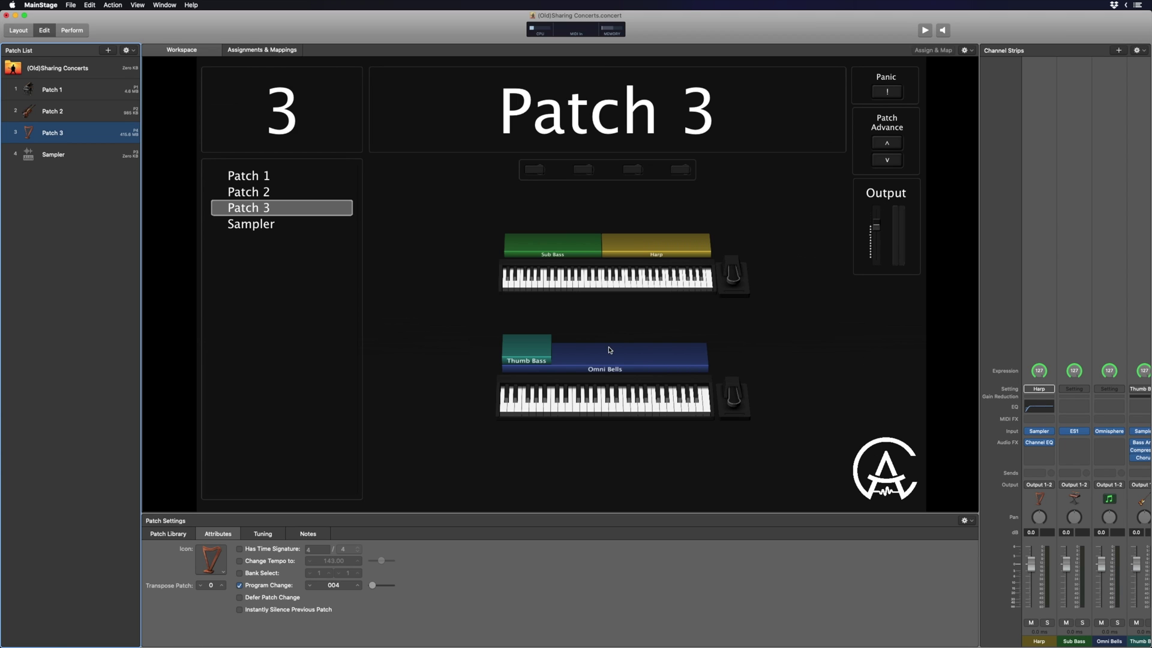
mouse_move(1112, 432)
click(1111, 431)
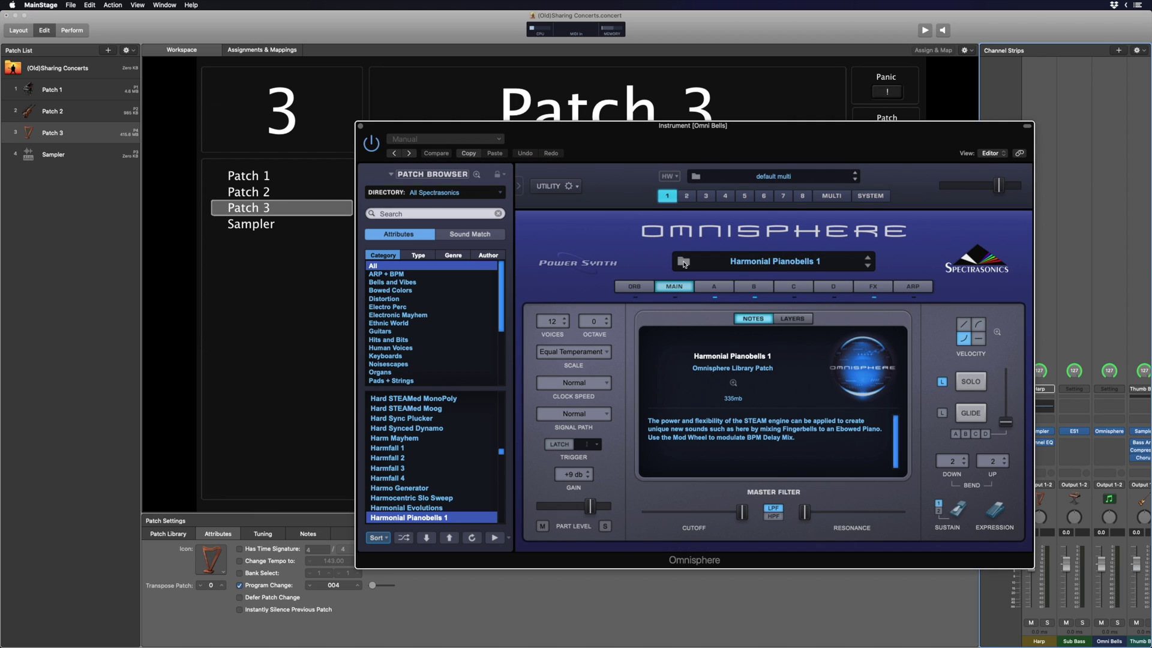